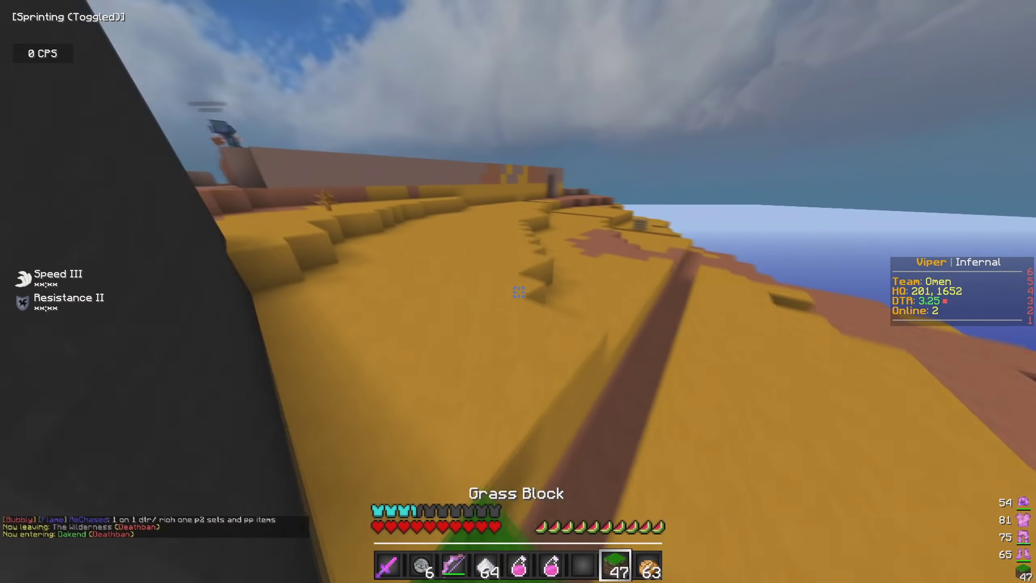
Step: Select hotbar slot 7, toggle sneaking and sprinting, and switch over to TeamSpeak 3
key("7")
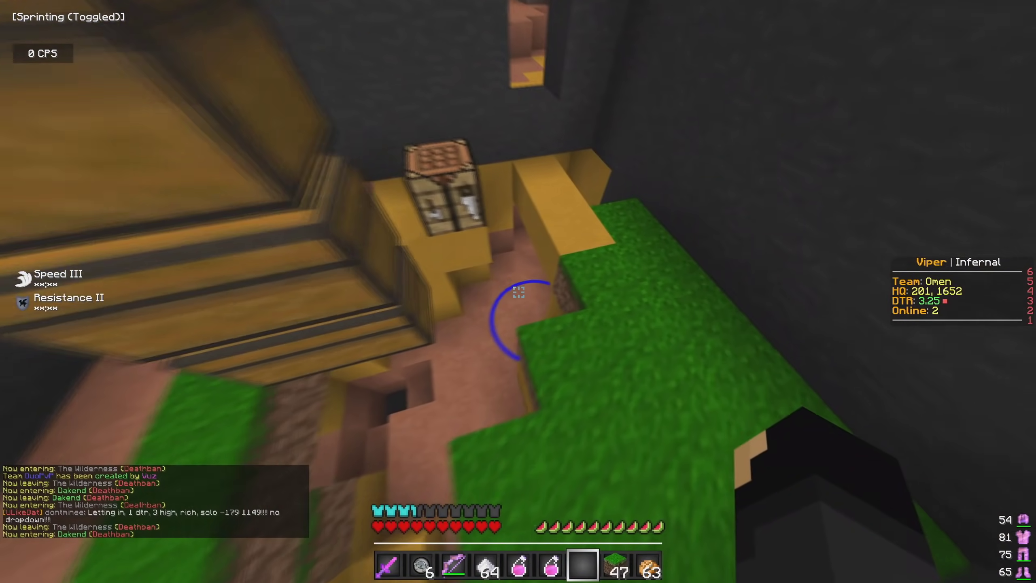
key("shift")
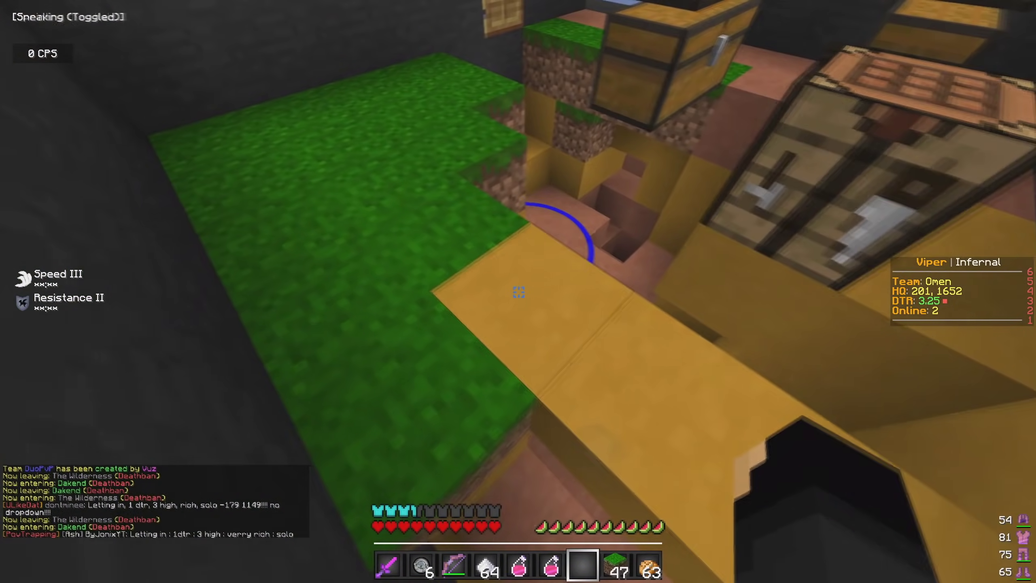
key("ctrl")
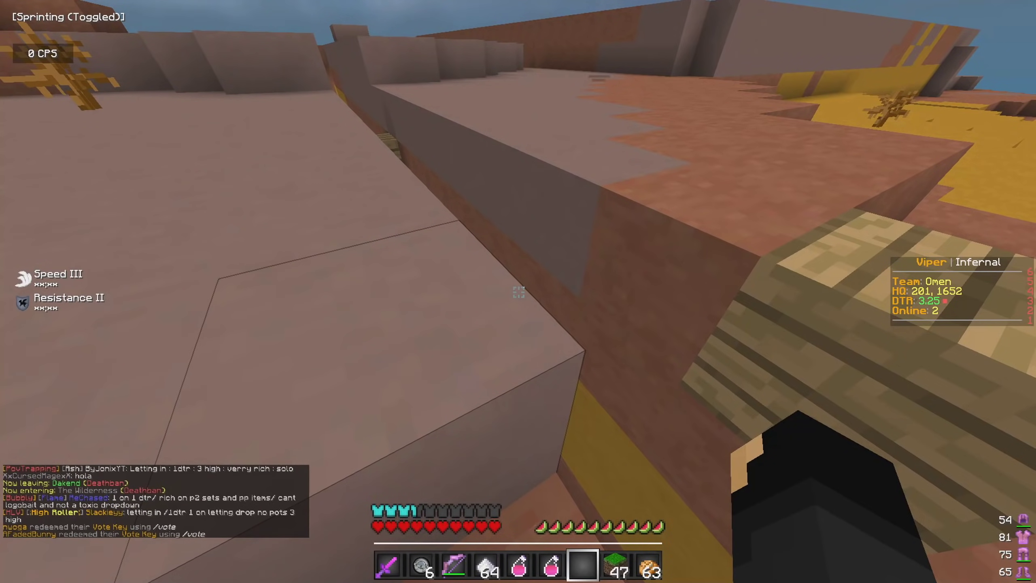
key("alt+Tab")
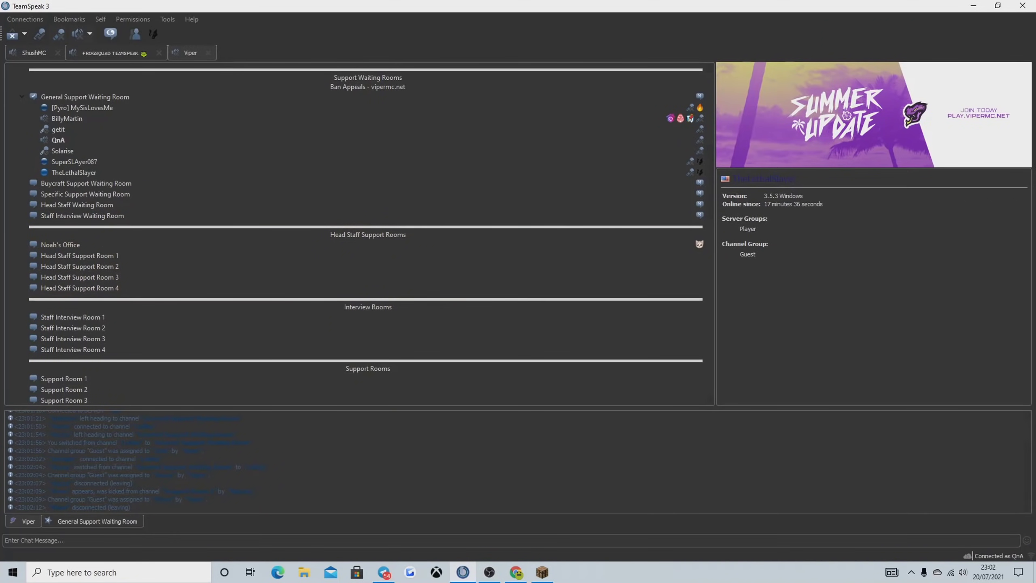
Step: Wait to be moved into Support Room 12 with staff, keeping the Lunar Client window on top
left_click(97, 53)
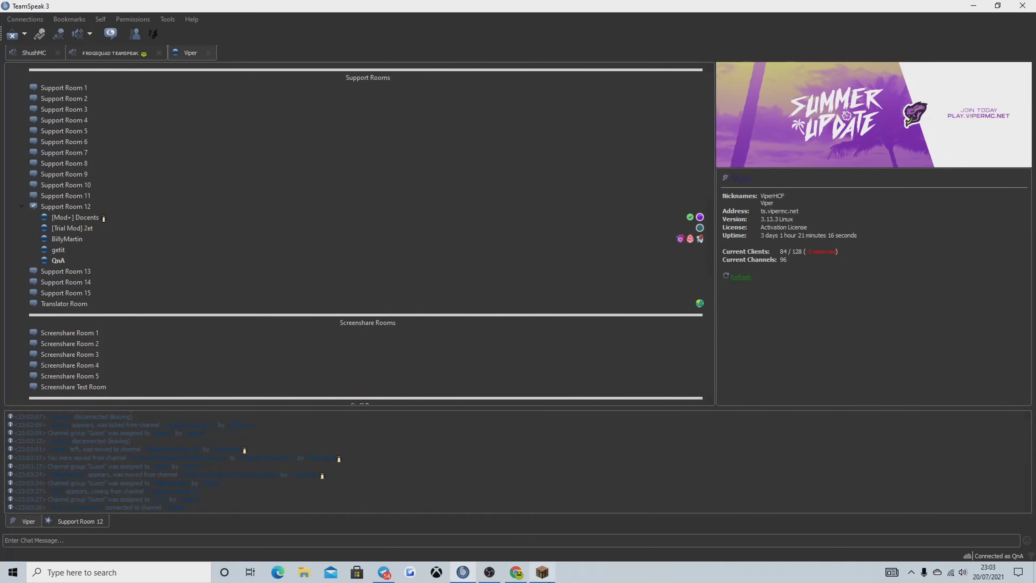
left_click(542, 572)
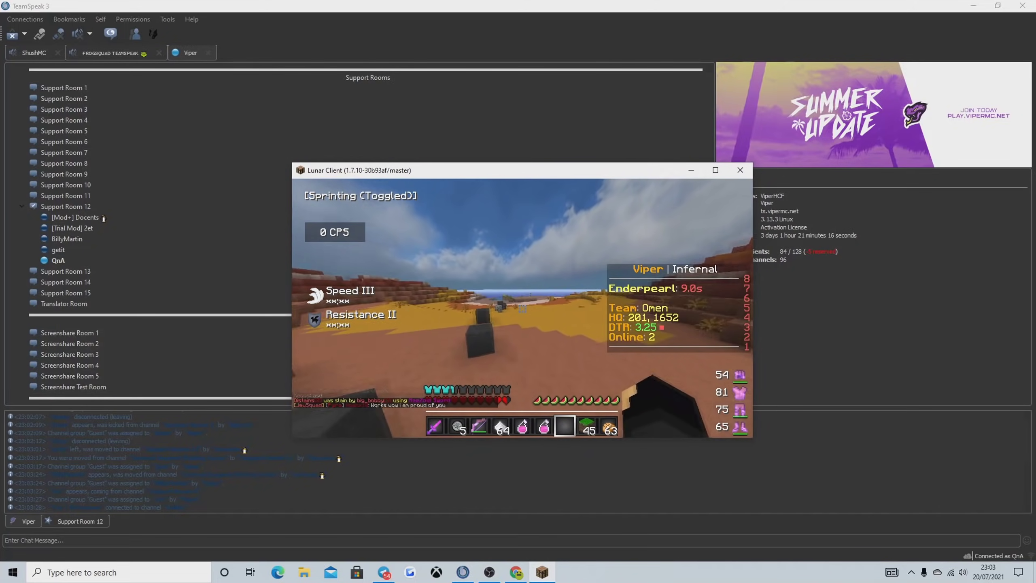
key("alt+Tab")
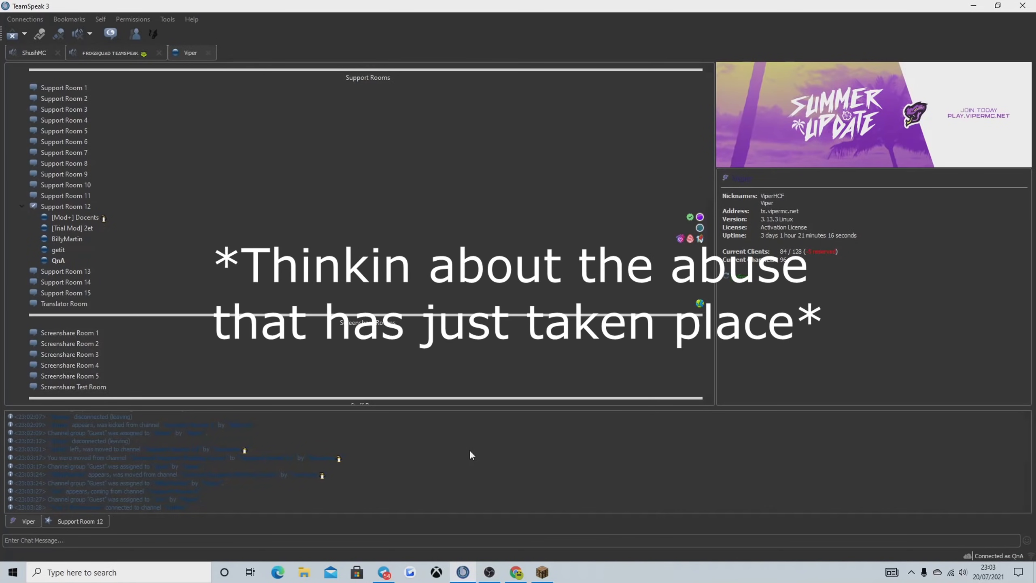
key("alt+Tab")
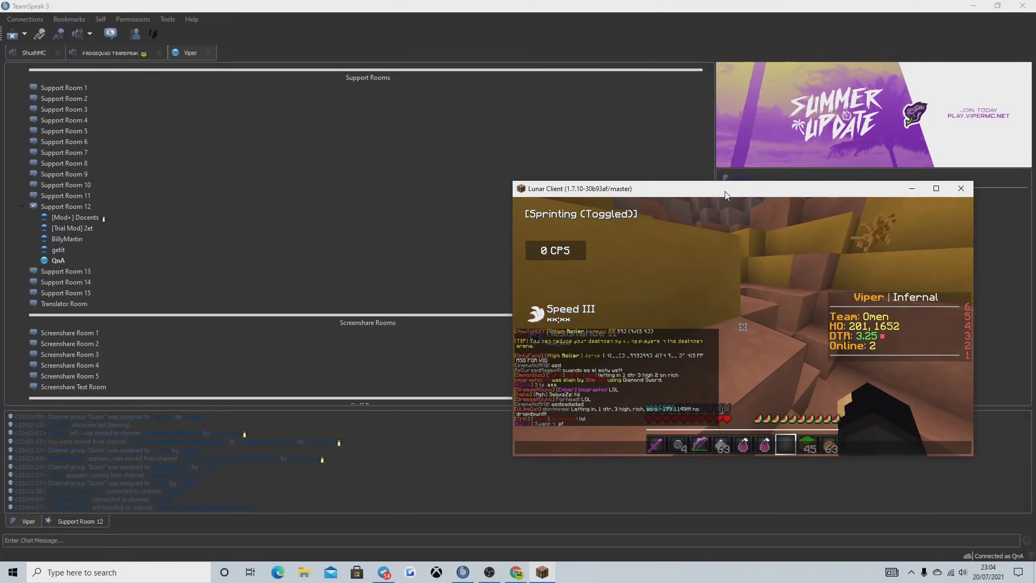
Step: Check chat, then try sugar from slot 4 and throw an ender pearl from slot 2
key("t")
key("Escape")
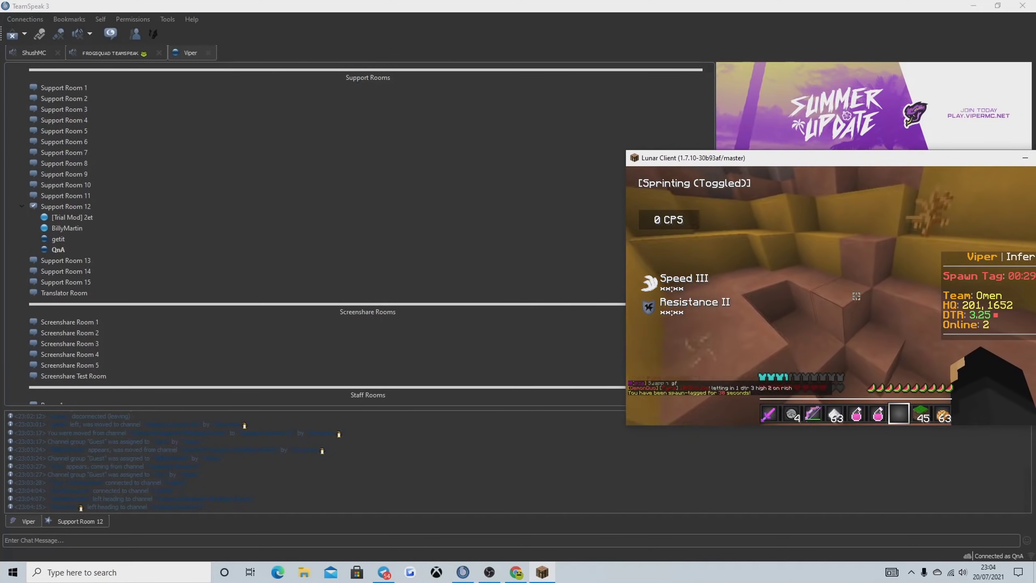
key("6")
key("4")
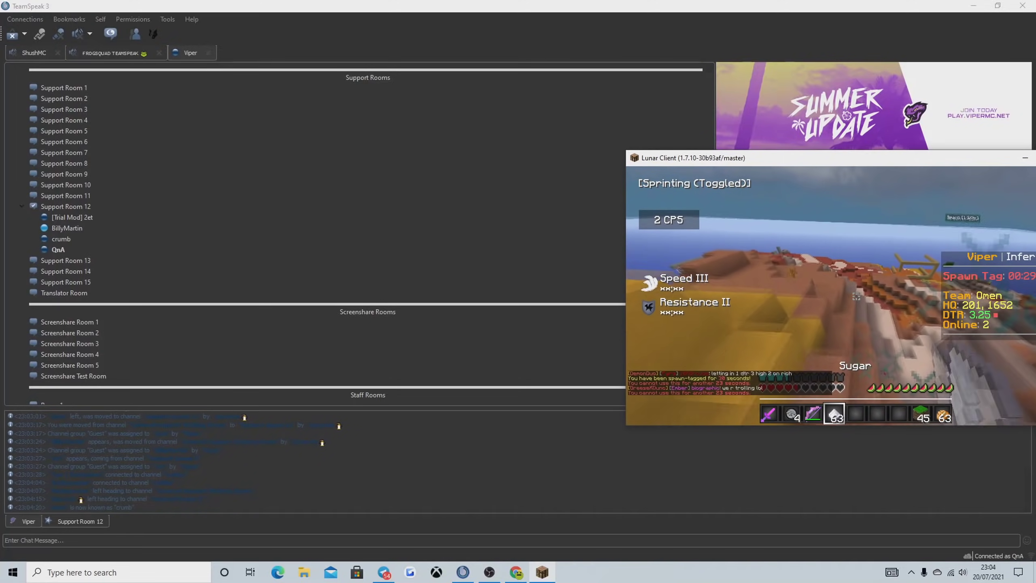
right_click(856, 297)
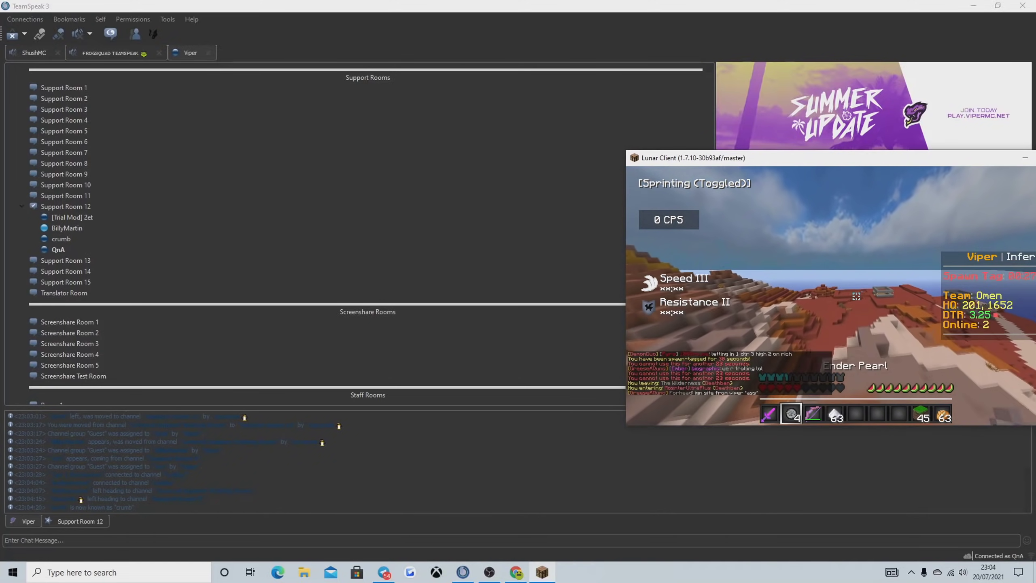
key("2")
right_click(856, 296)
key("4")
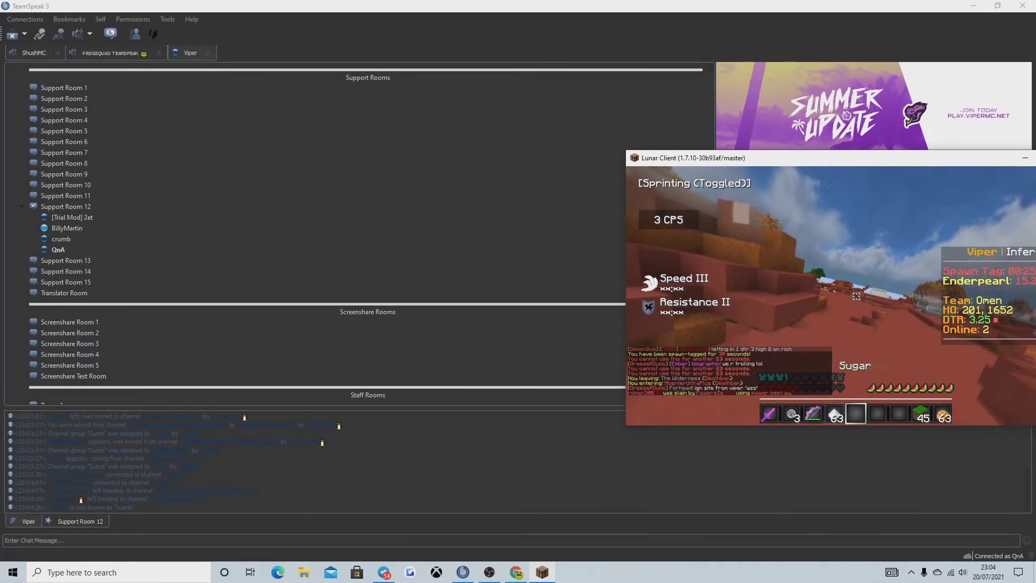
right_click(856, 297)
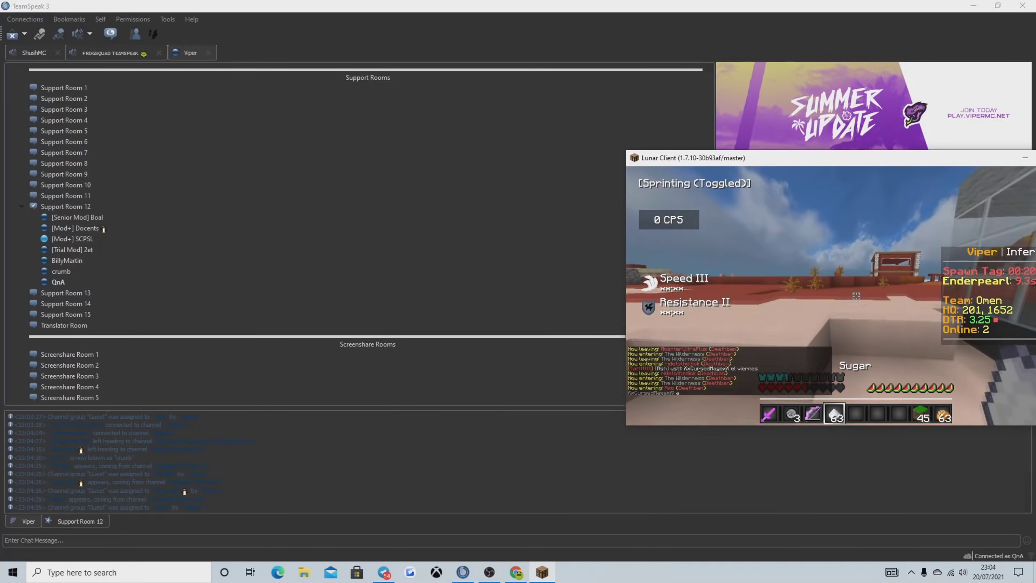
Step: Run forward across the red terrain and grass, using sugar for Speed IV and throwing a pearl
key("w")
key("w")
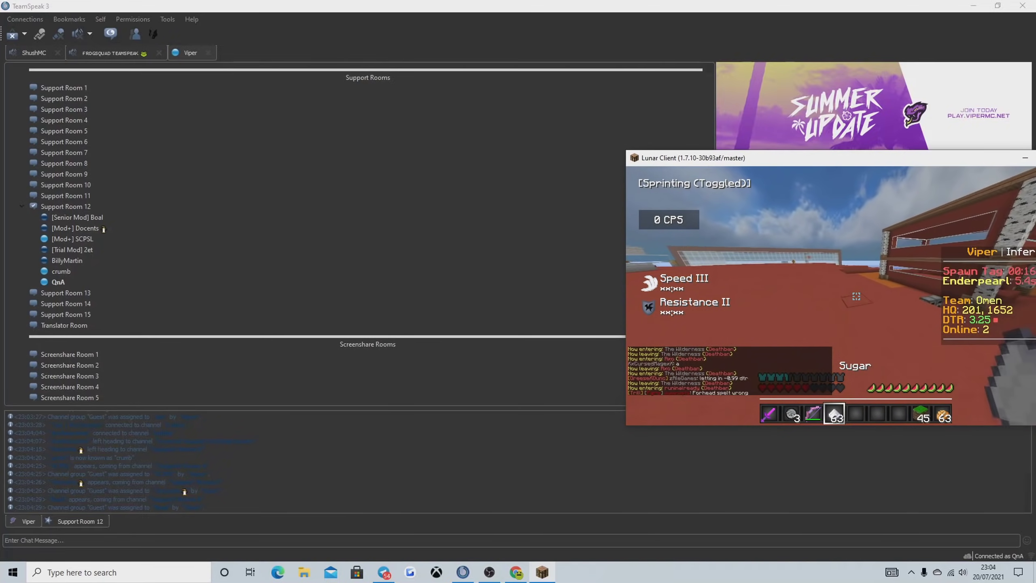
key("4")
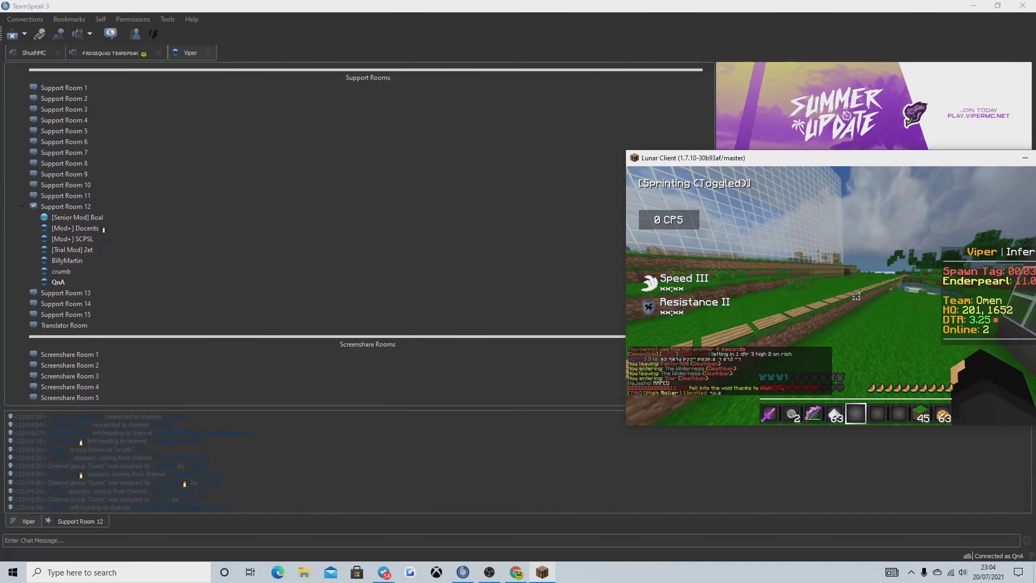
key("4")
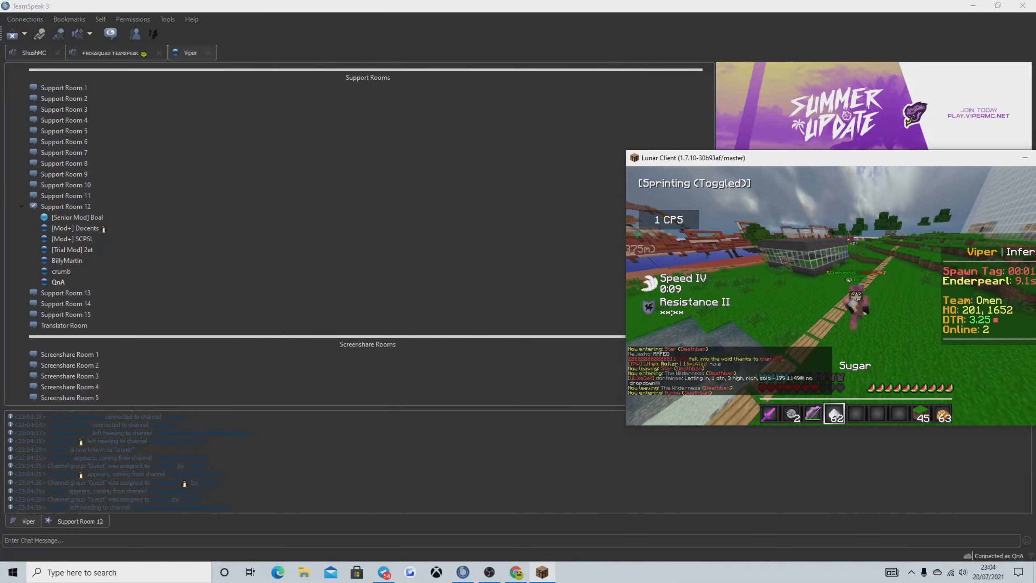
right_click(830, 296)
key("4")
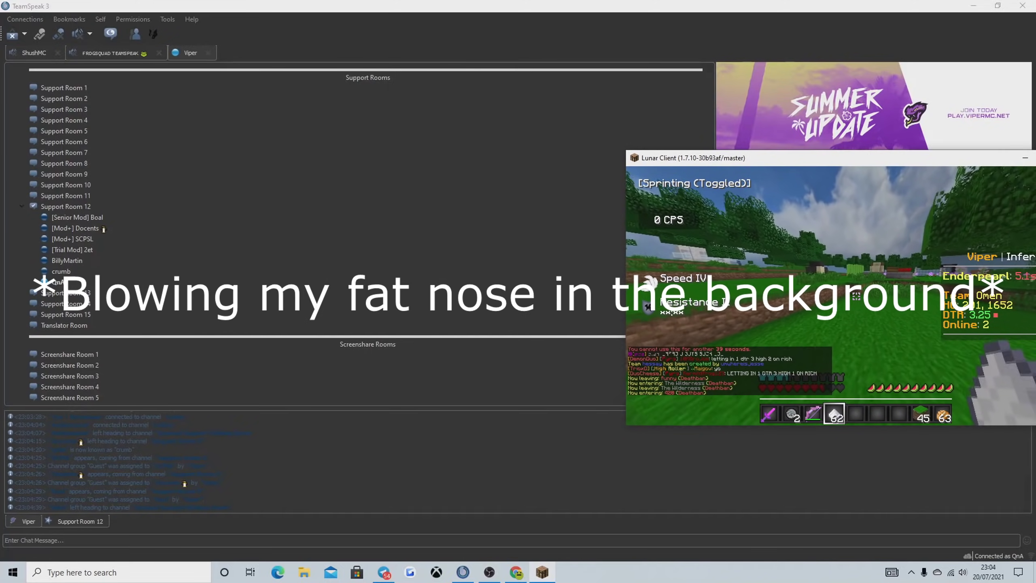
key("4")
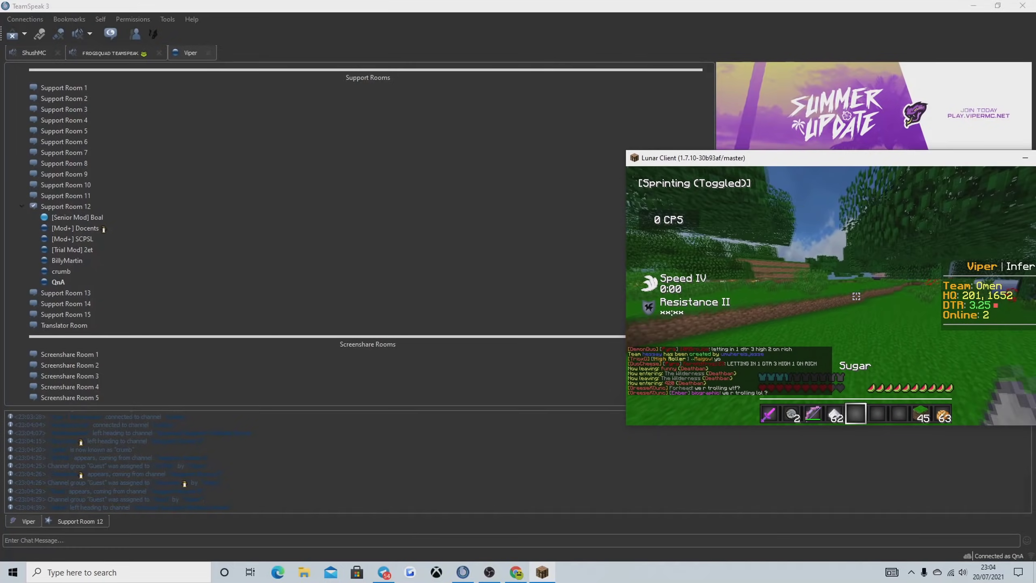
key("4")
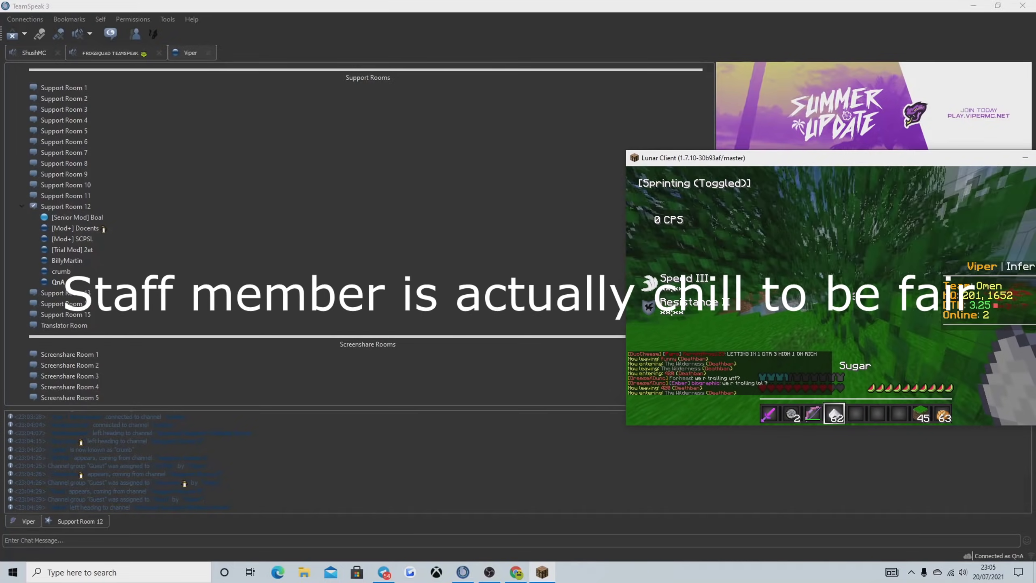
key("4")
key("5")
key("4")
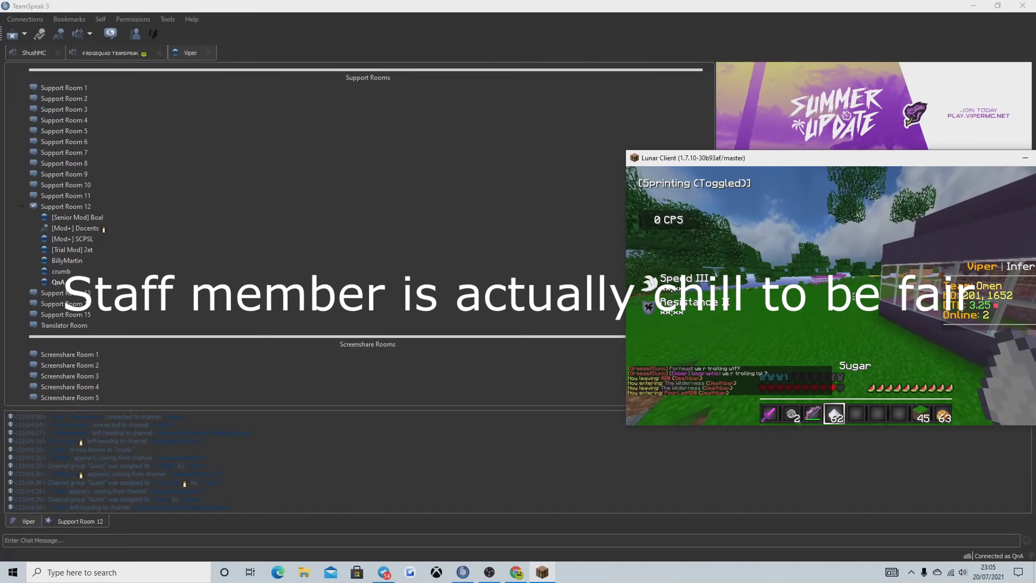
key("5")
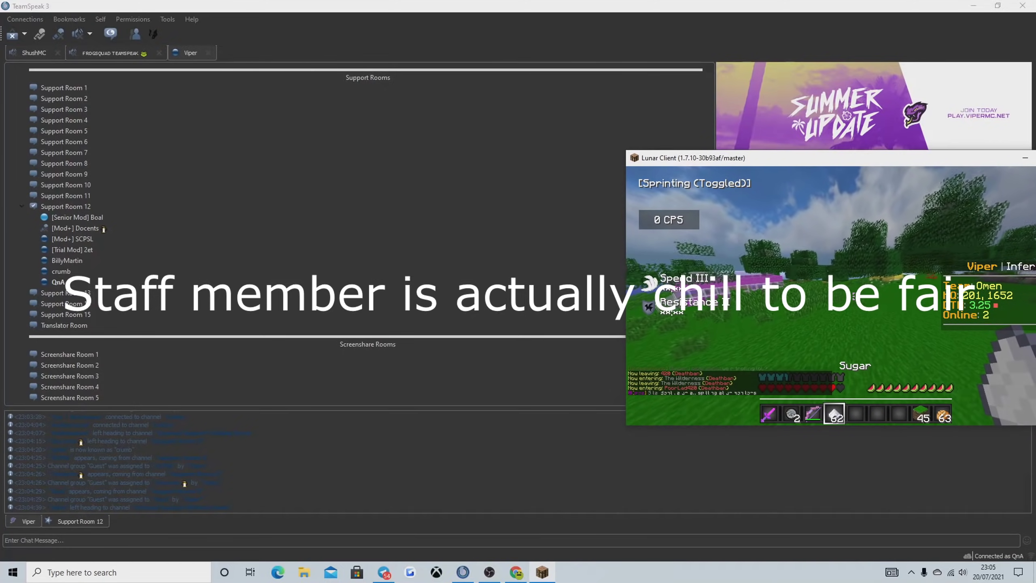
right_click(857, 296)
Step: Cycle hotbar slots to the sword, then throw another ender pearl and eat sugar for Speed IV
key("5")
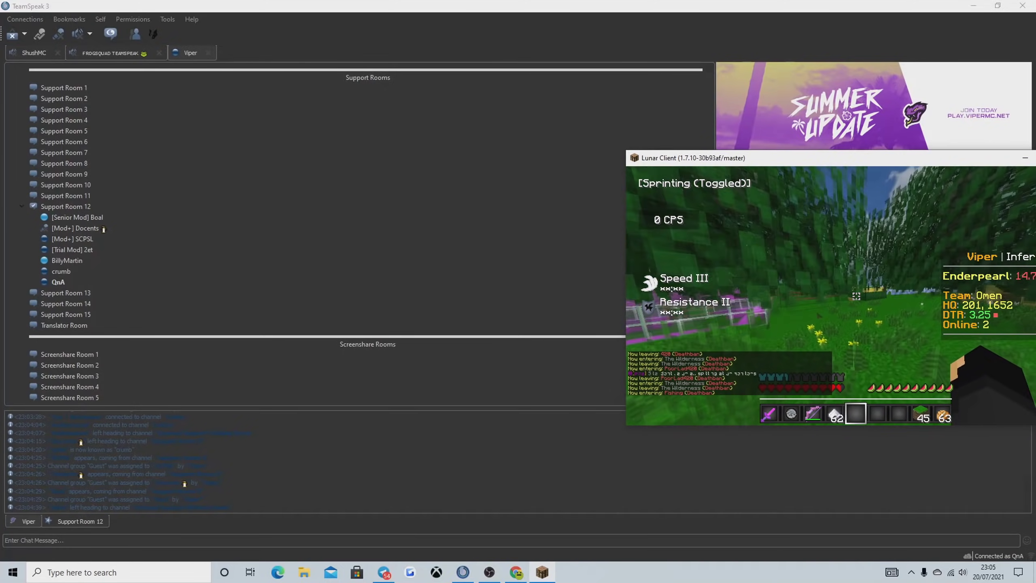
key("4")
key("2")
key("1")
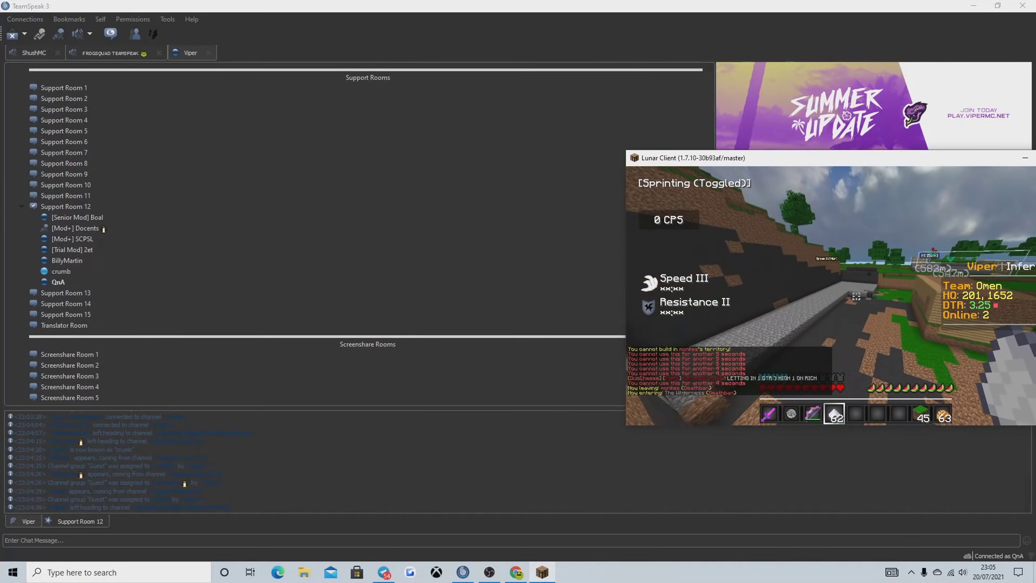
key("2")
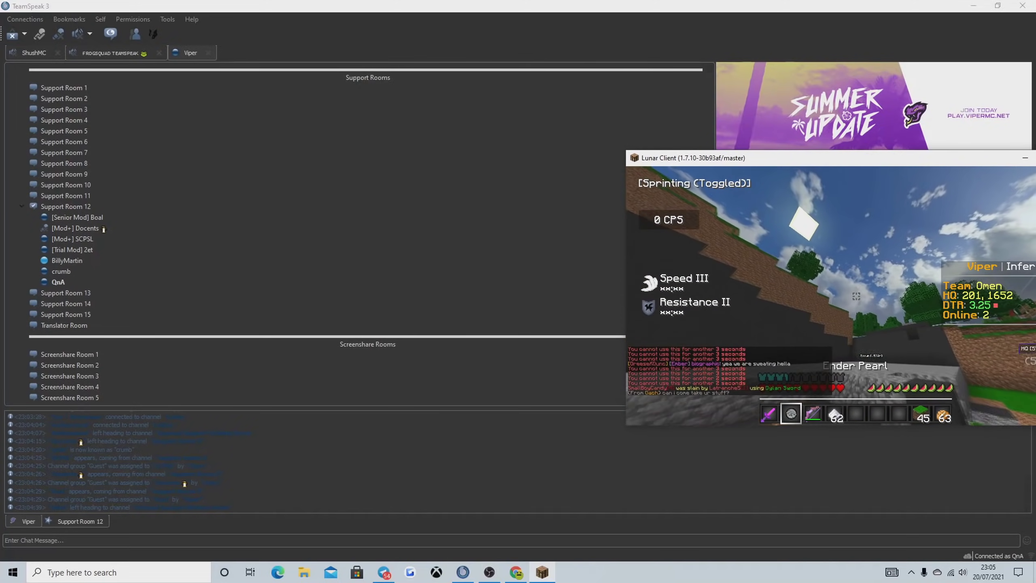
right_click(855, 296)
key("4")
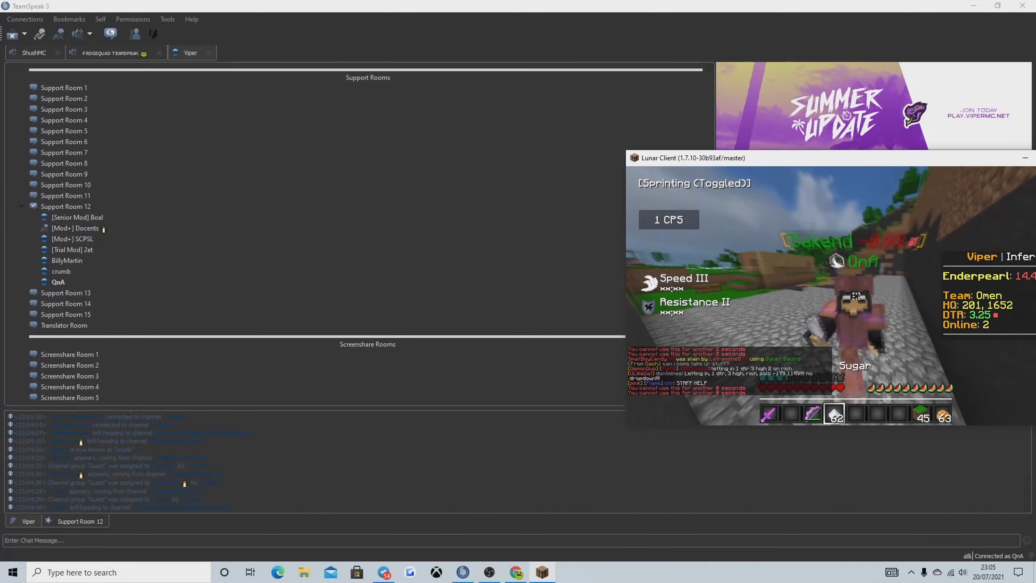
right_click(855, 296)
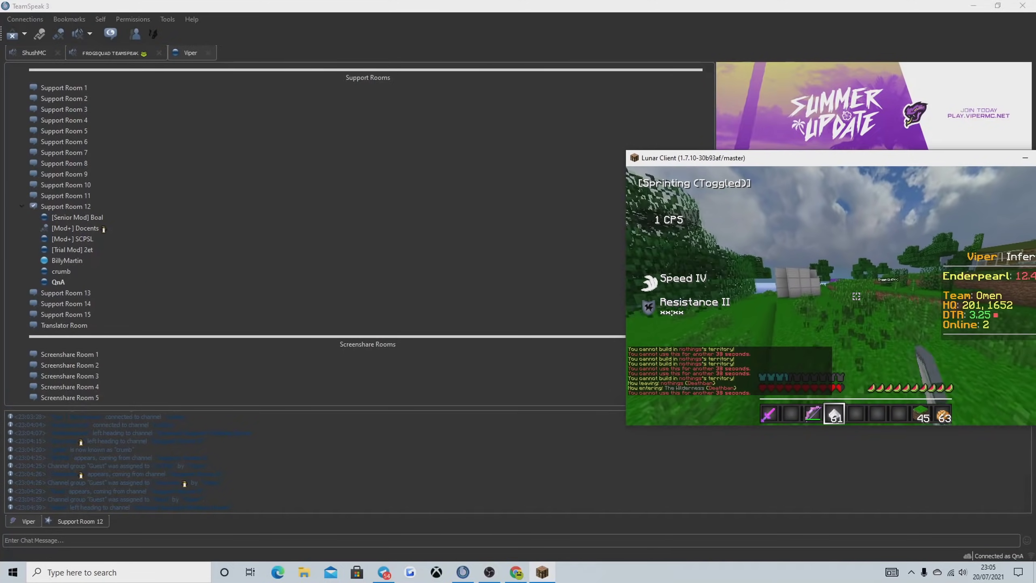
Step: Turn on the F3 debug overlay in Lunar Client
key("F3")
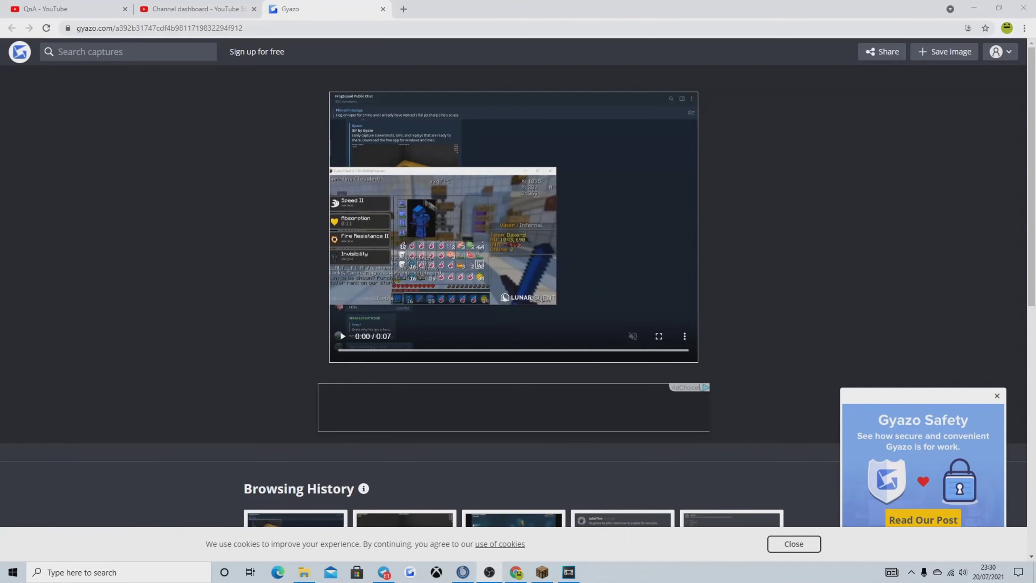
Step: Play the seven-second Gyazo evidence clip and pause it at 0:05
left_click(342, 336)
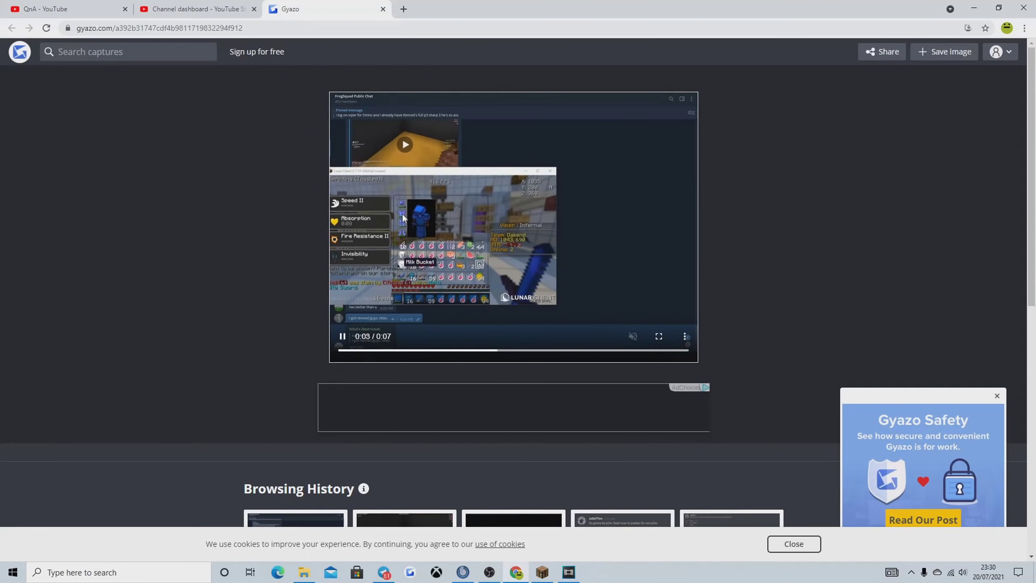
left_click(345, 345)
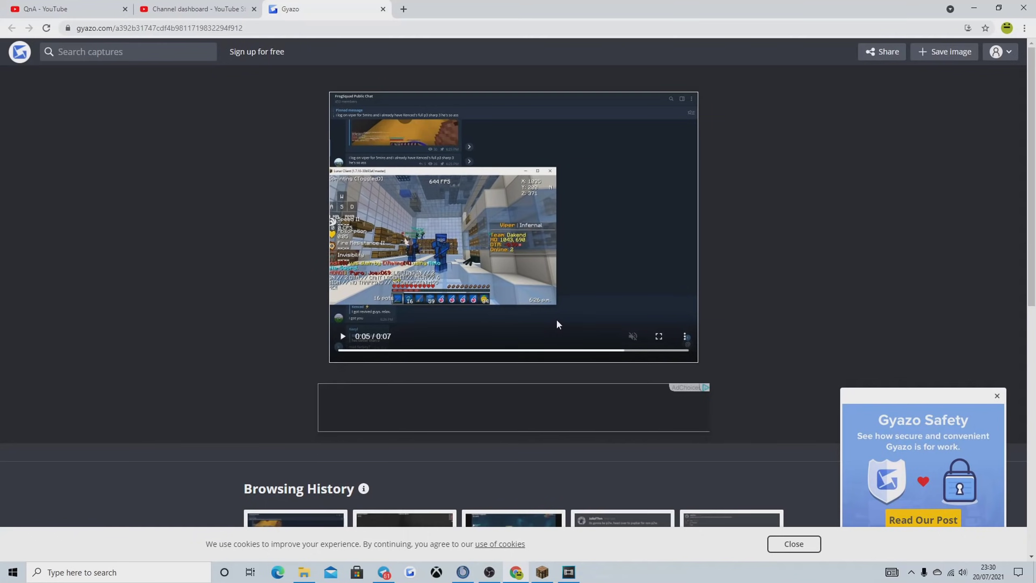